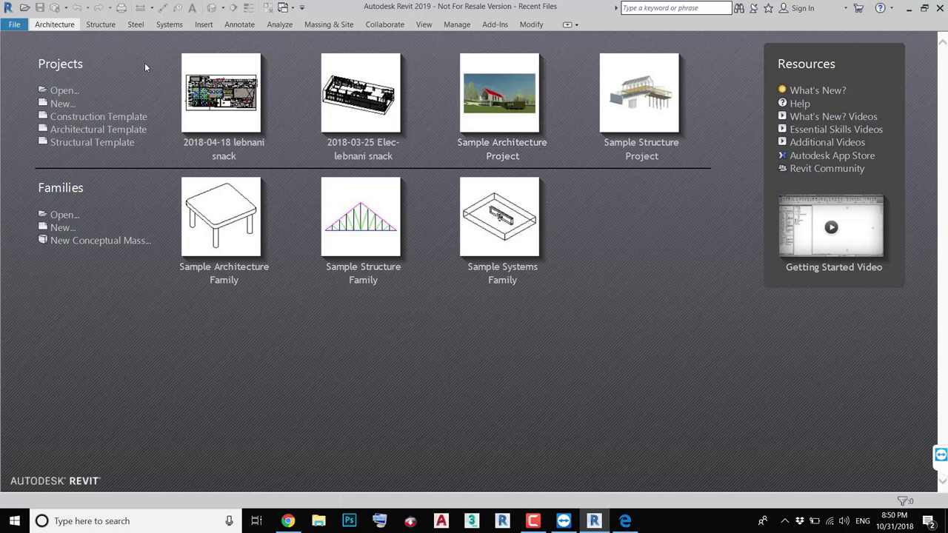
# - Start a new project from the Architectural Template and select the Generic - 150mm wall type
pyautogui.click(75, 132)
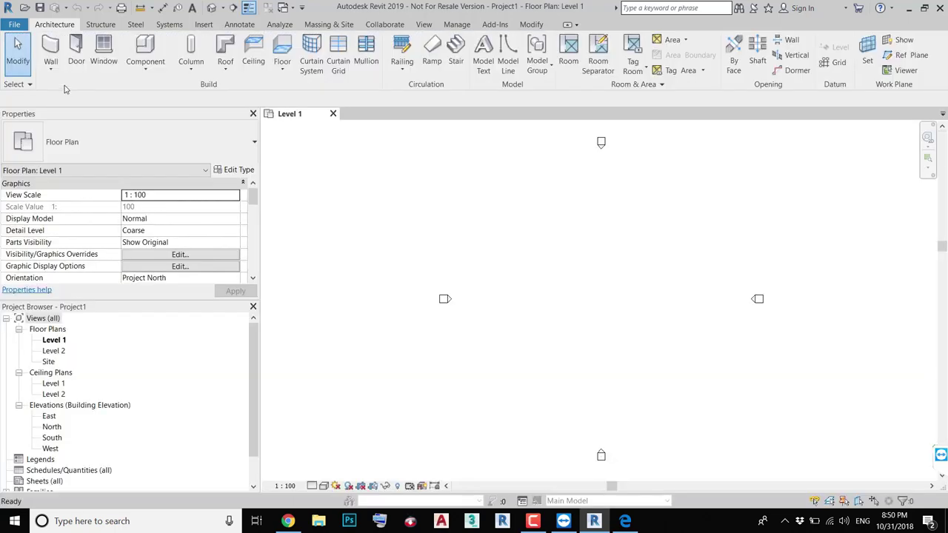
pyautogui.click(53, 45)
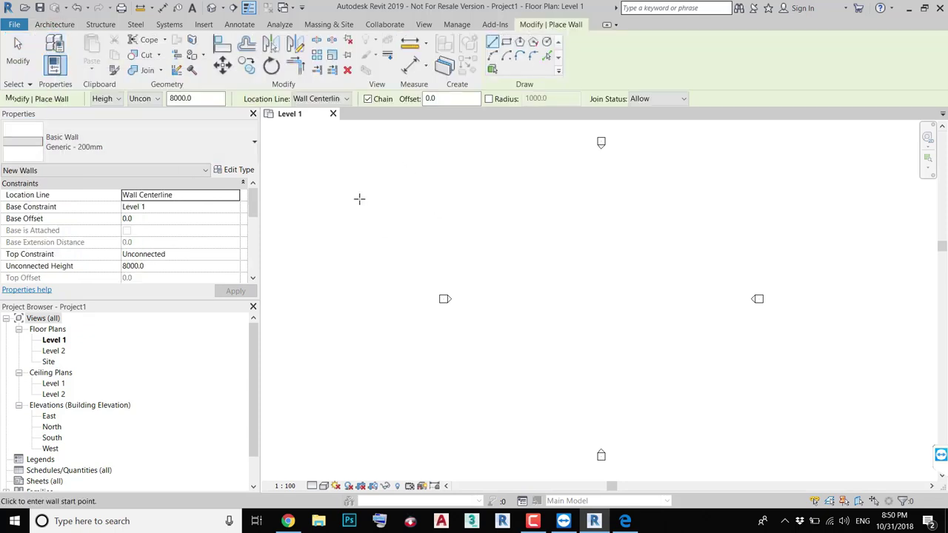
pyautogui.click(206, 153)
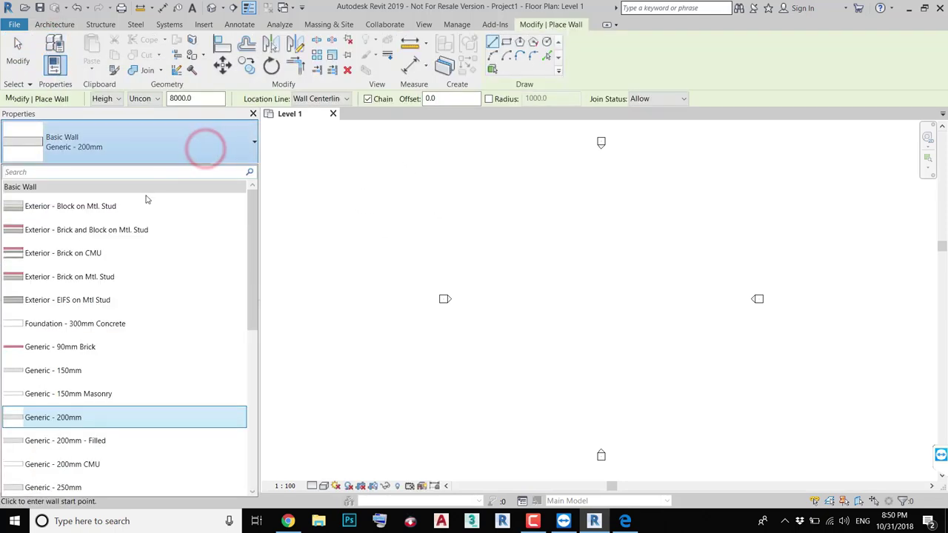
pyautogui.moveTo(63, 369)
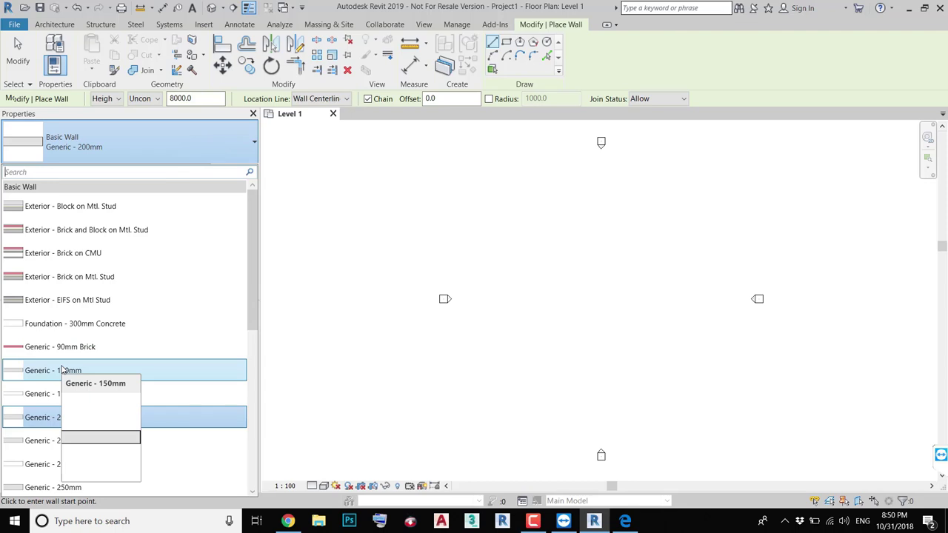
pyautogui.click(63, 371)
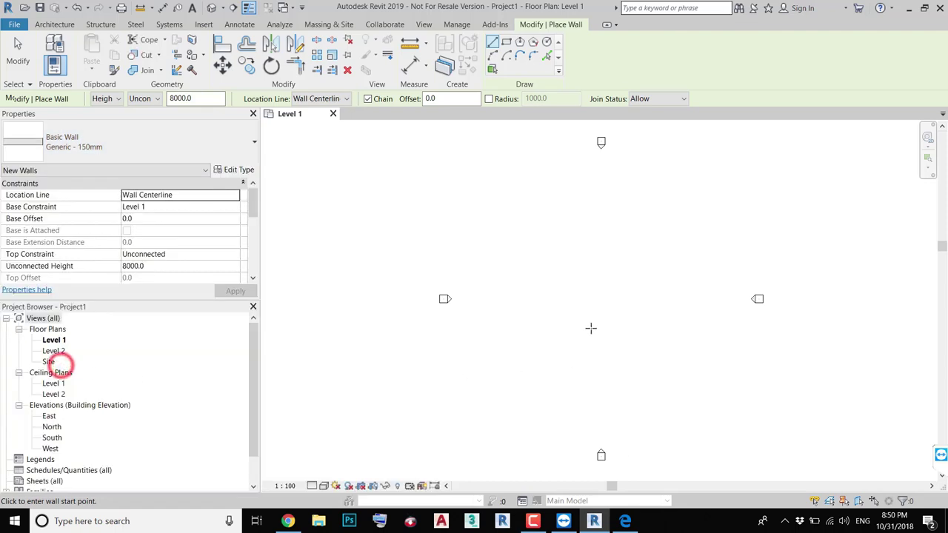
# - Draw four walls forming a closed, tilted quadrilateral room on Level 1
pyautogui.click(522, 270)
pyautogui.click(552, 298)
pyautogui.click(639, 253)
pyautogui.click(589, 207)
pyautogui.click(522, 269)
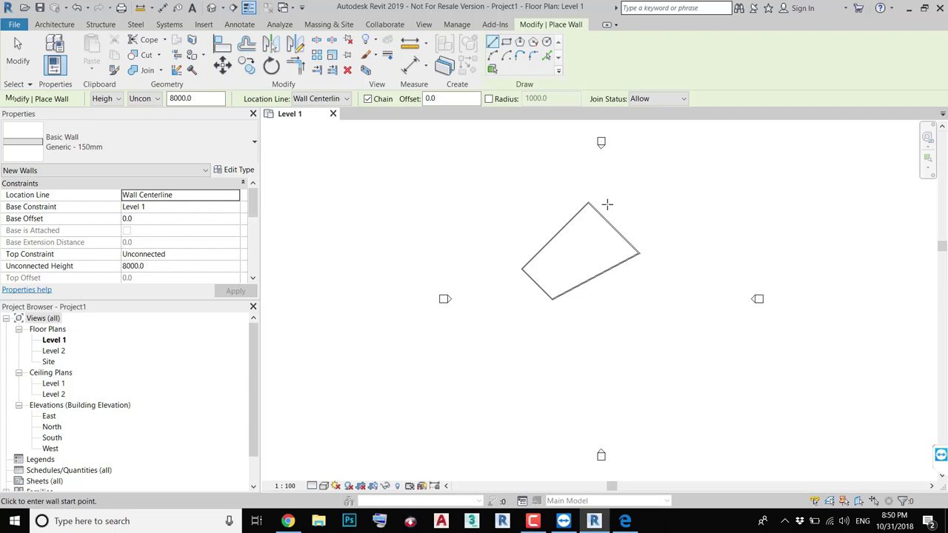
pyautogui.press('Escape')
pyautogui.press('Escape')
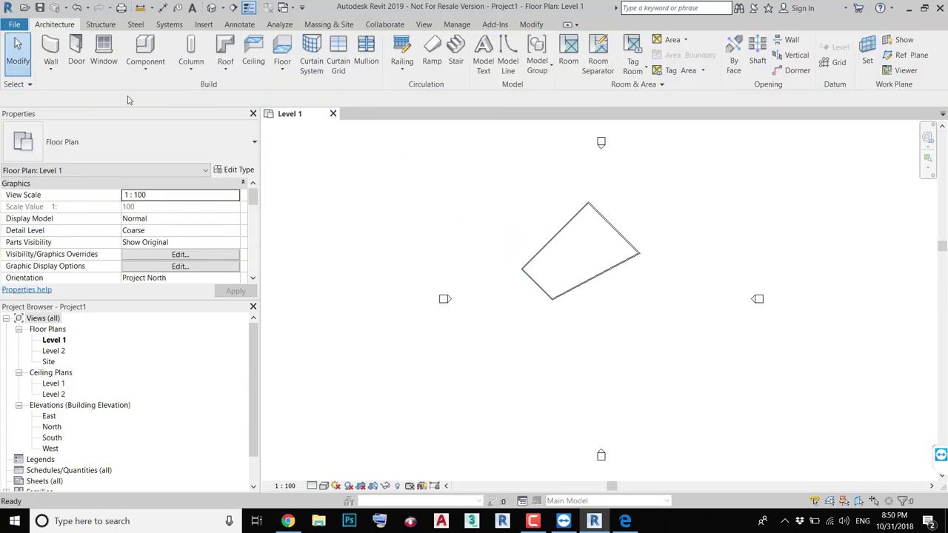
# - Place an M_Single-Flush 0915 x 2032mm door in the room's upper-right wall
pyautogui.click(76, 57)
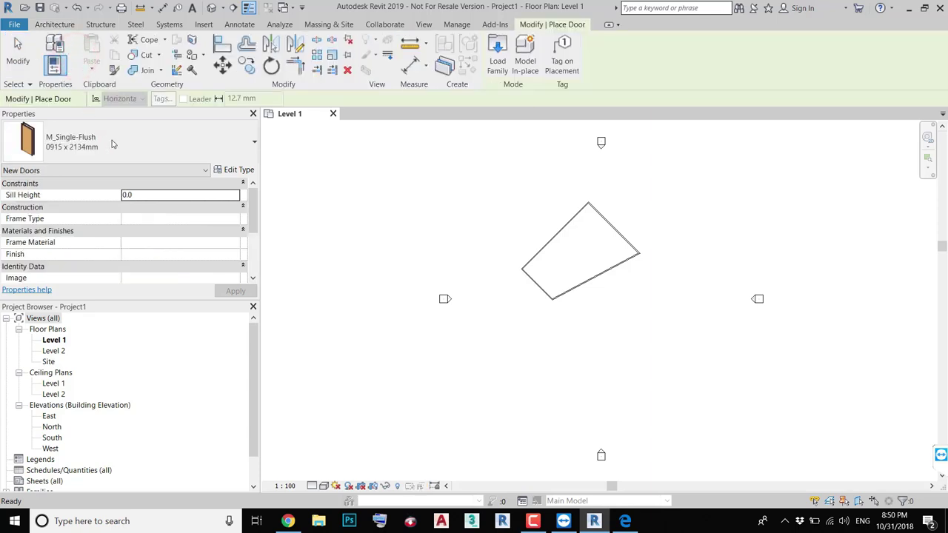
pyautogui.click(131, 154)
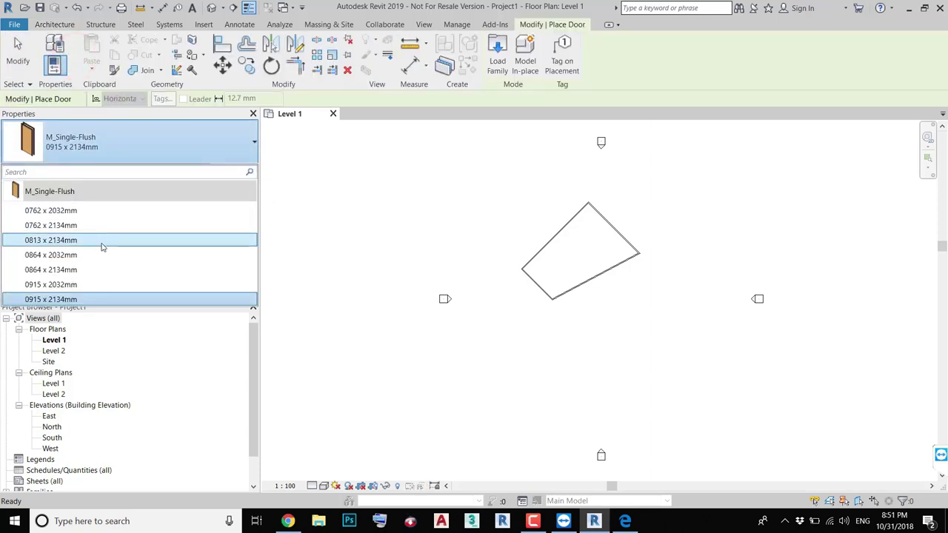
pyautogui.click(114, 289)
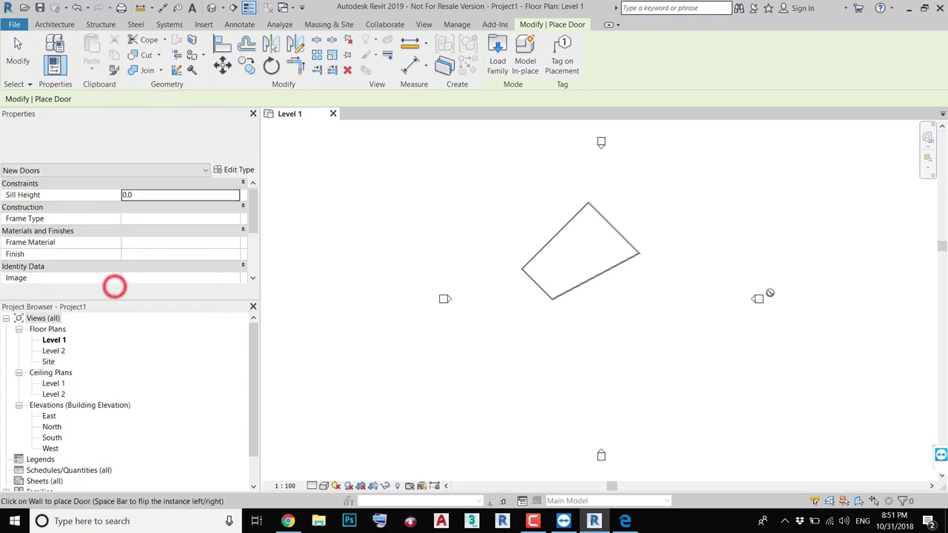
pyautogui.scroll(5, 621, 223)
pyautogui.scroll(4, 608, 222)
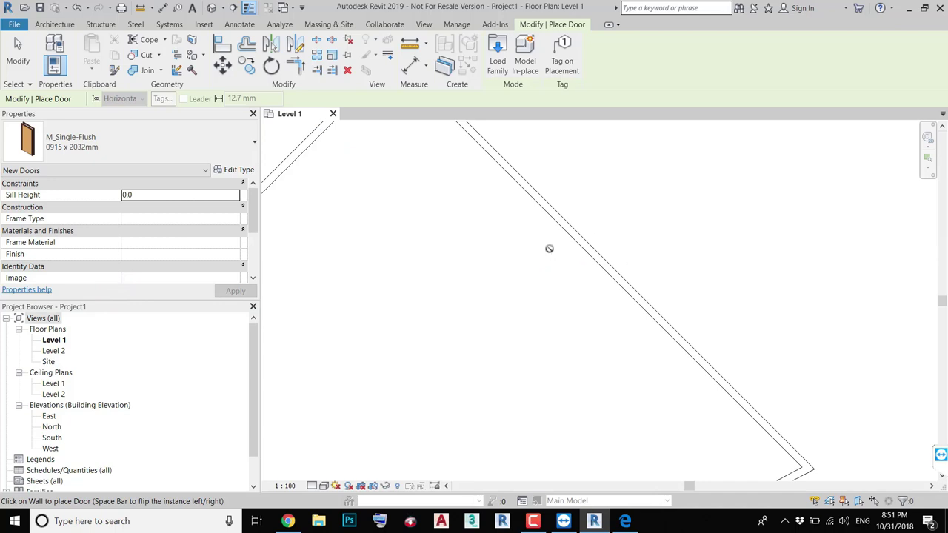
pyautogui.click(561, 224)
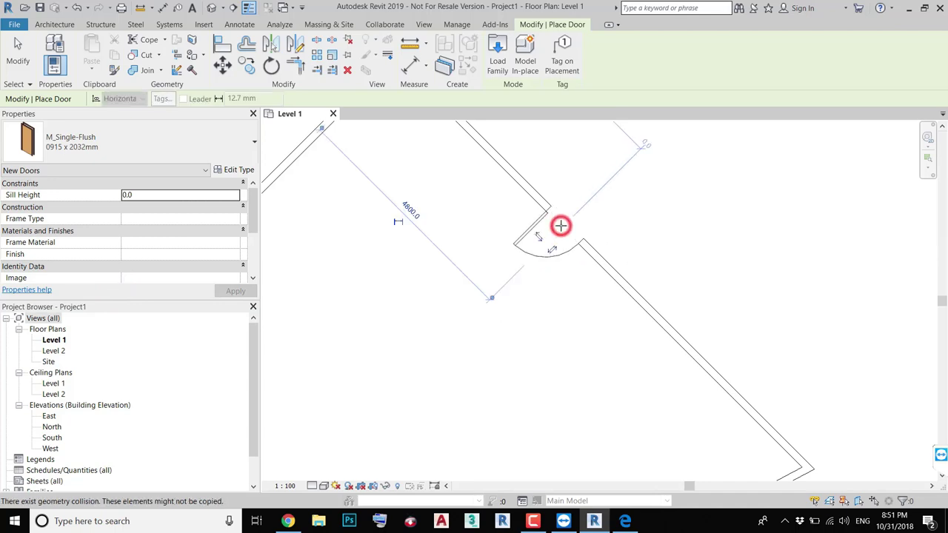
pyautogui.press('Escape')
pyautogui.press('Escape')
pyautogui.scroll(-8, 645, 225)
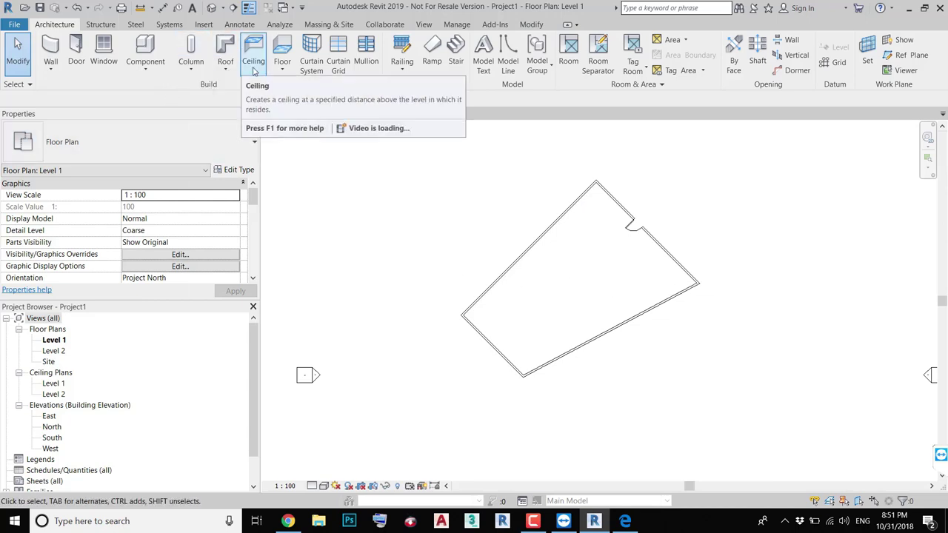
# - Start a floor using the Steel Bar Joist - VCT on LW Concrete type
pyautogui.click(279, 58)
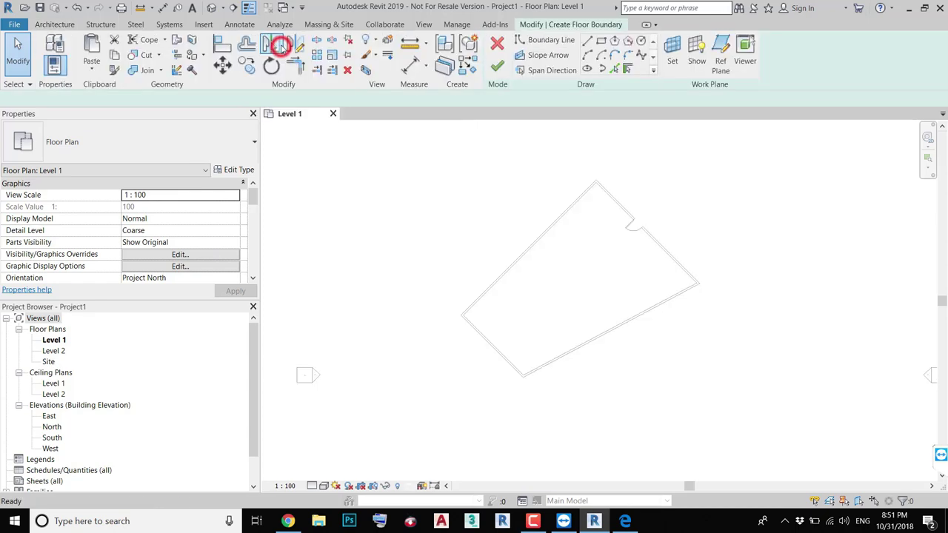
pyautogui.click(177, 144)
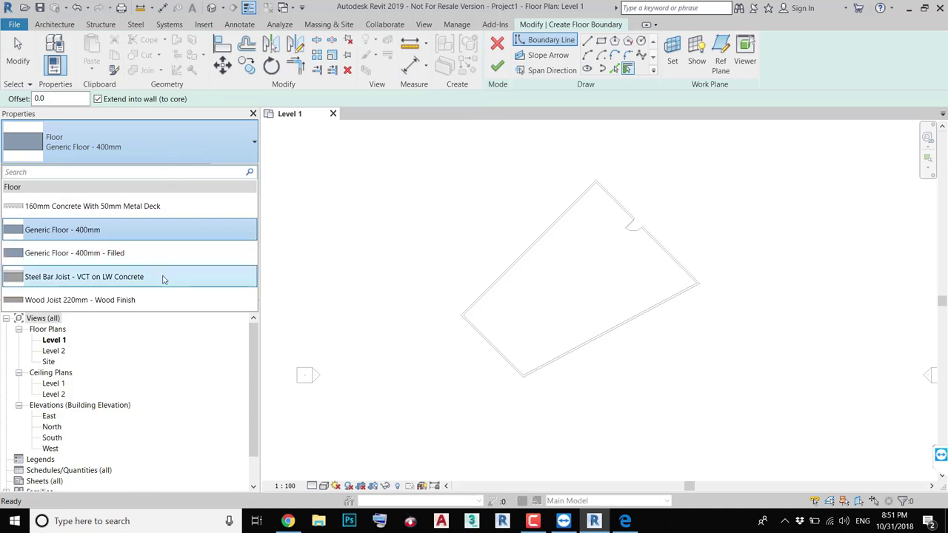
pyautogui.click(163, 277)
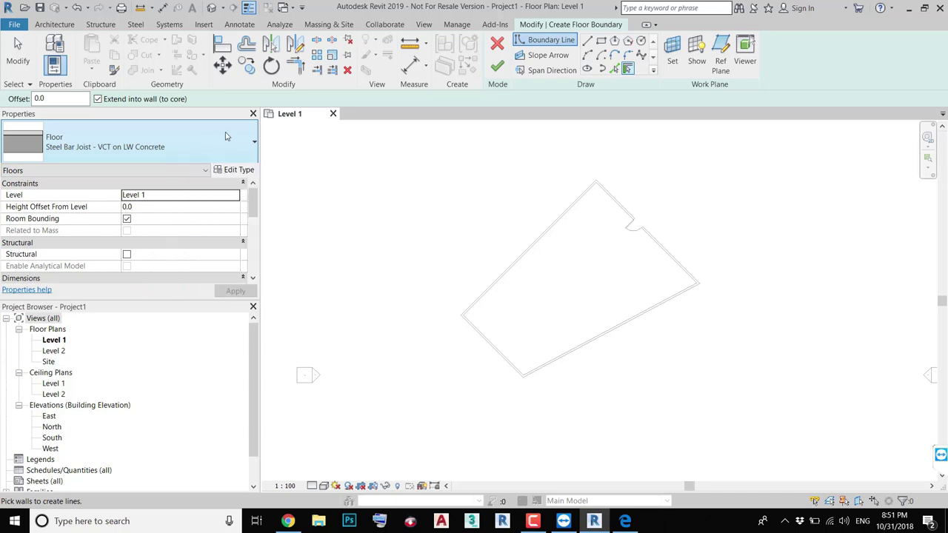
# - Duplicate the Steel Bar Joist floor type under a new custom name
pyautogui.click(239, 171)
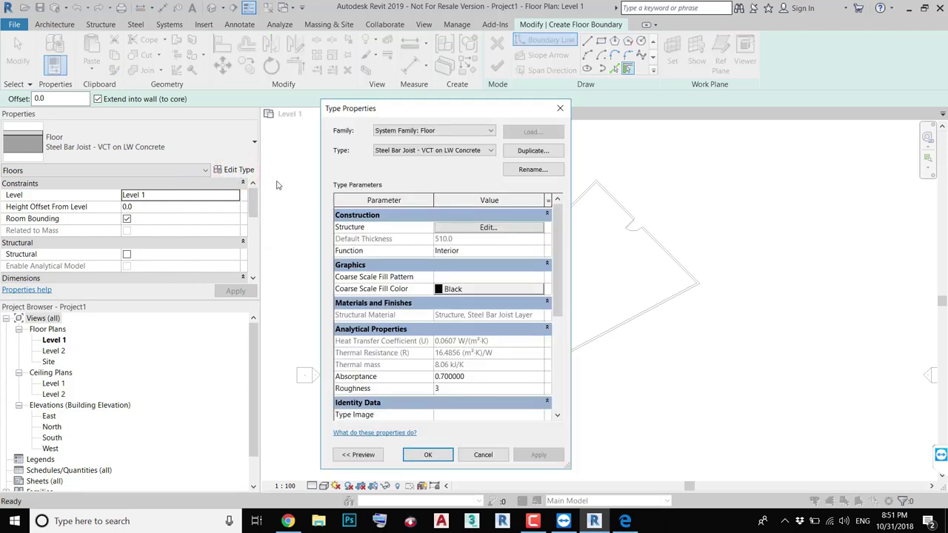
pyautogui.click(535, 151)
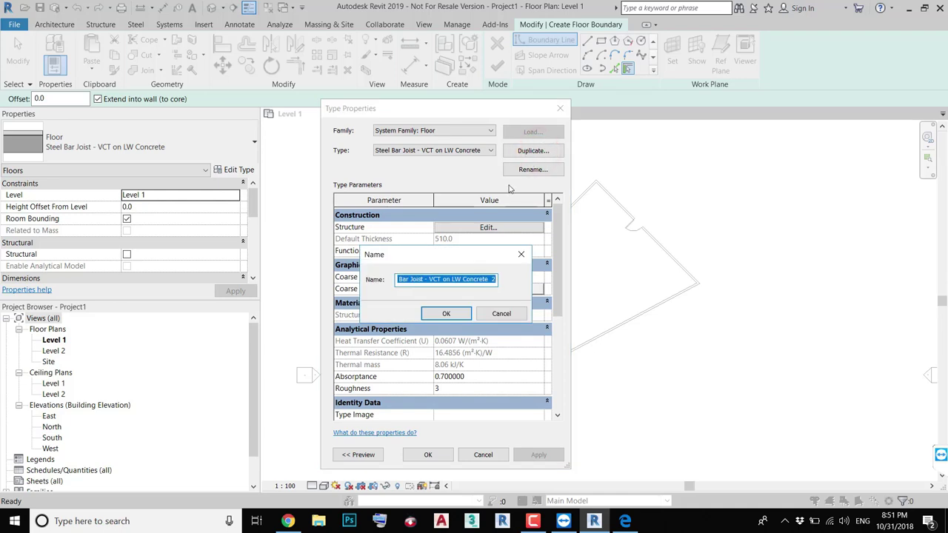
pyautogui.write('jaser')
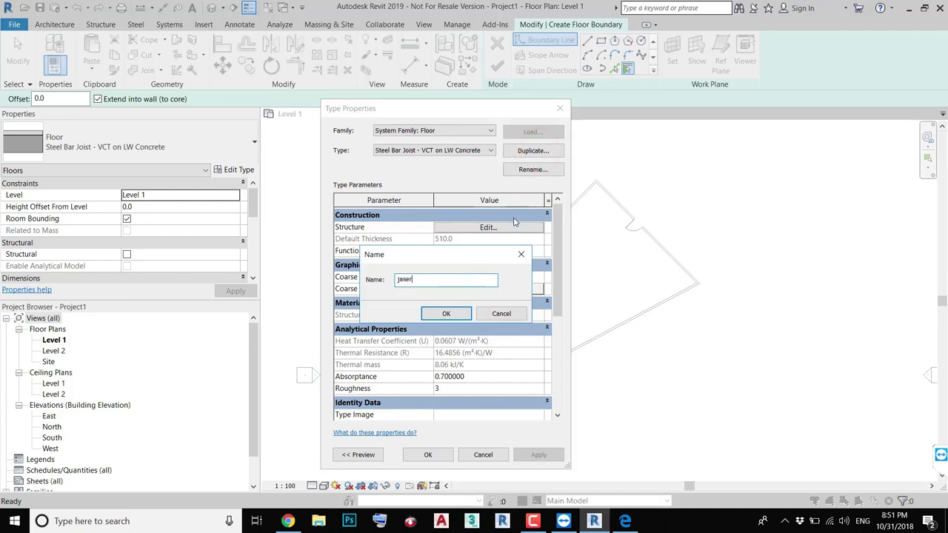
pyautogui.click(456, 316)
# - Set the concrete layer to 250 mm, making the floor assembly 660 mm thick
pyautogui.click(493, 228)
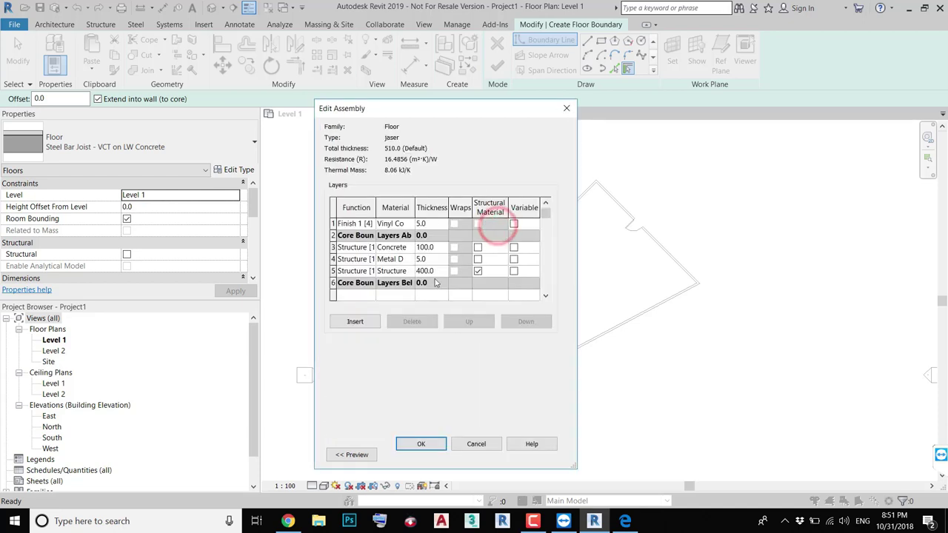
pyautogui.click(444, 248)
pyautogui.write('250')
pyautogui.click(421, 444)
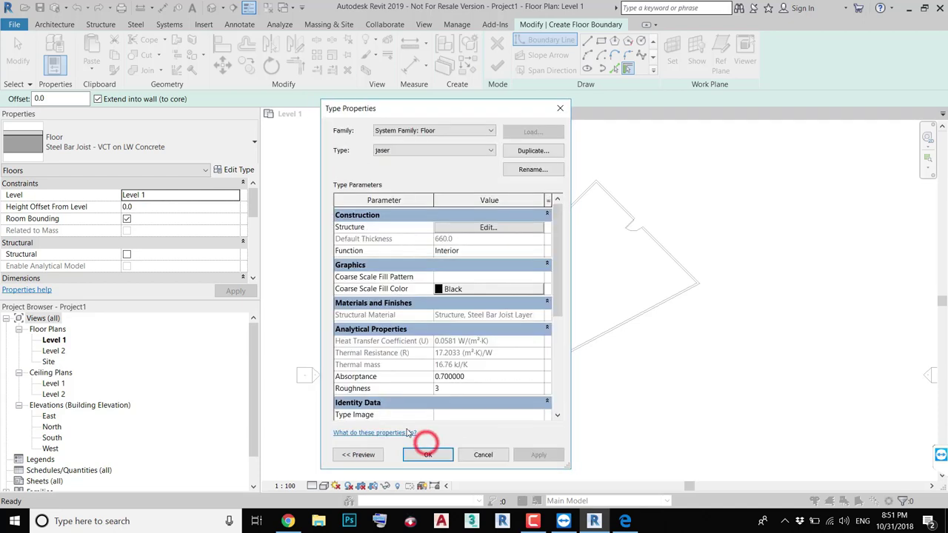
pyautogui.click(427, 454)
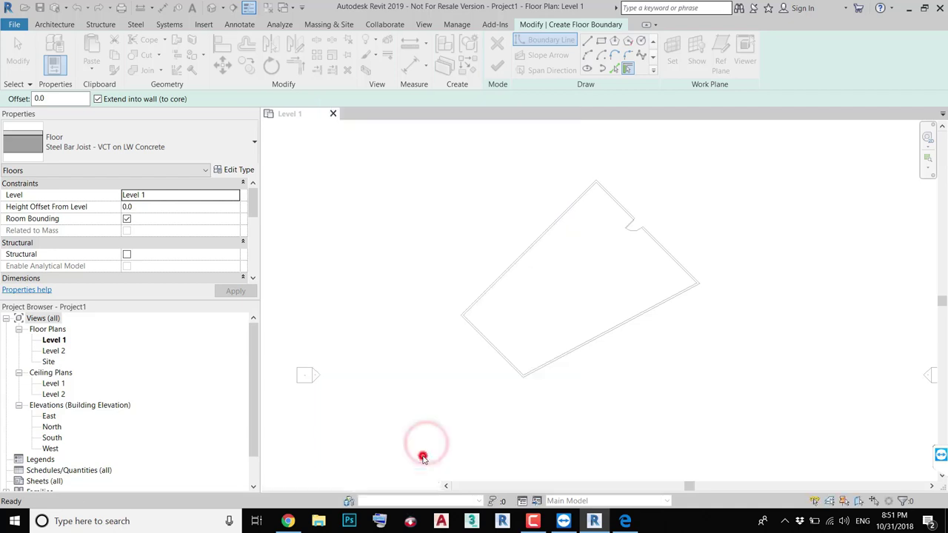
# - Pick the four room walls as the floor boundary and finish the floor sketch
pyautogui.click(614, 69)
pyautogui.click(533, 245)
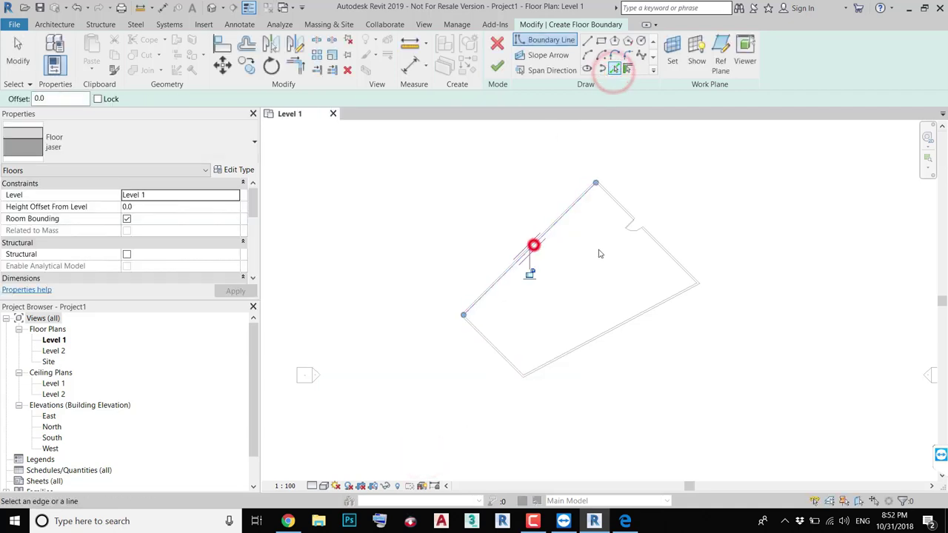
pyautogui.click(614, 206)
pyautogui.click(583, 339)
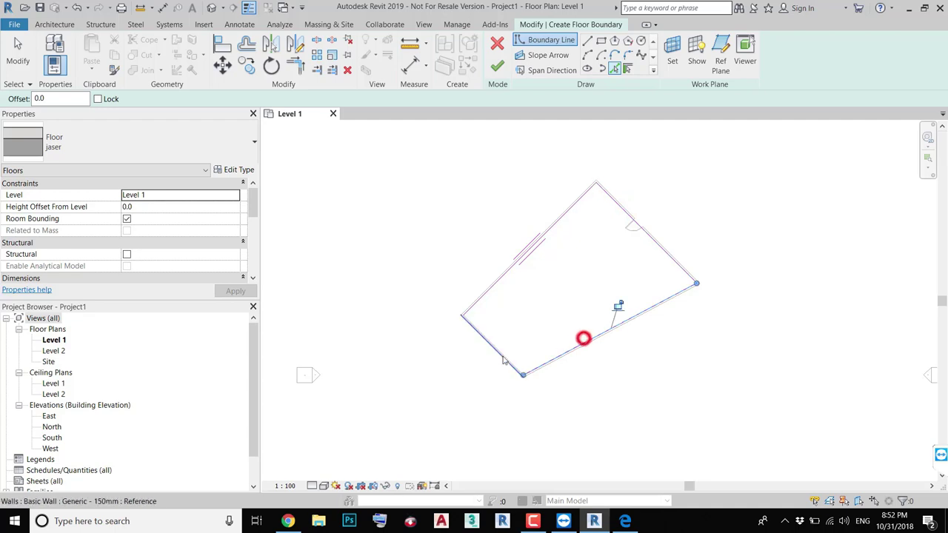
pyautogui.click(503, 350)
pyautogui.click(497, 66)
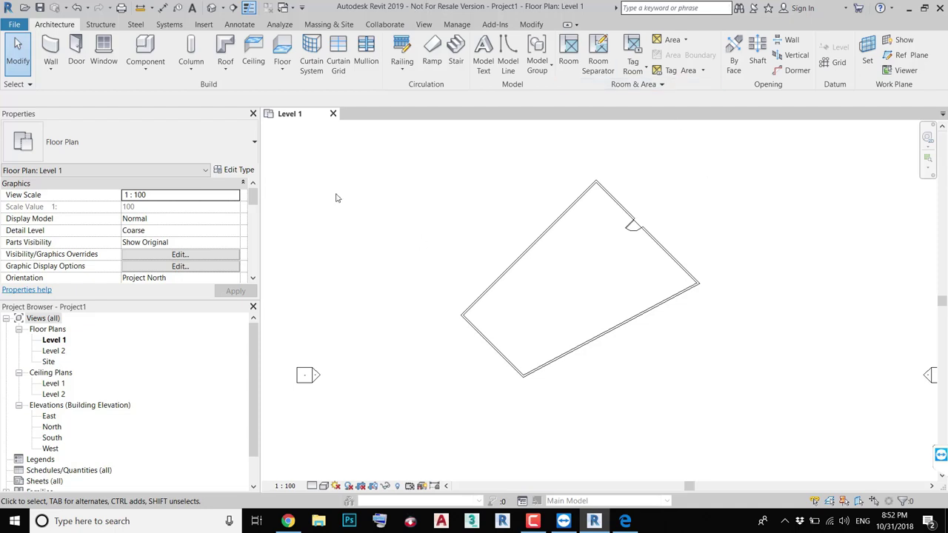
pyautogui.click(21, 23)
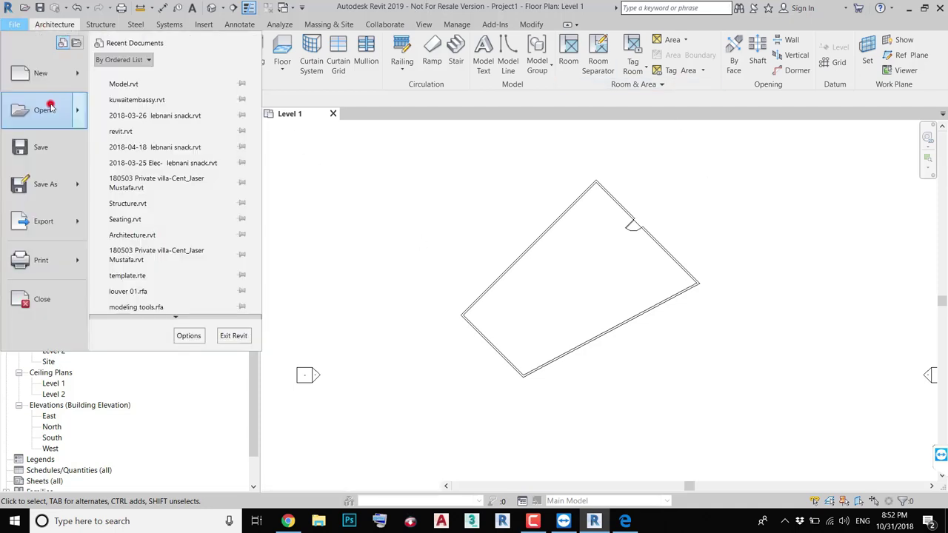
pyautogui.click(44, 110)
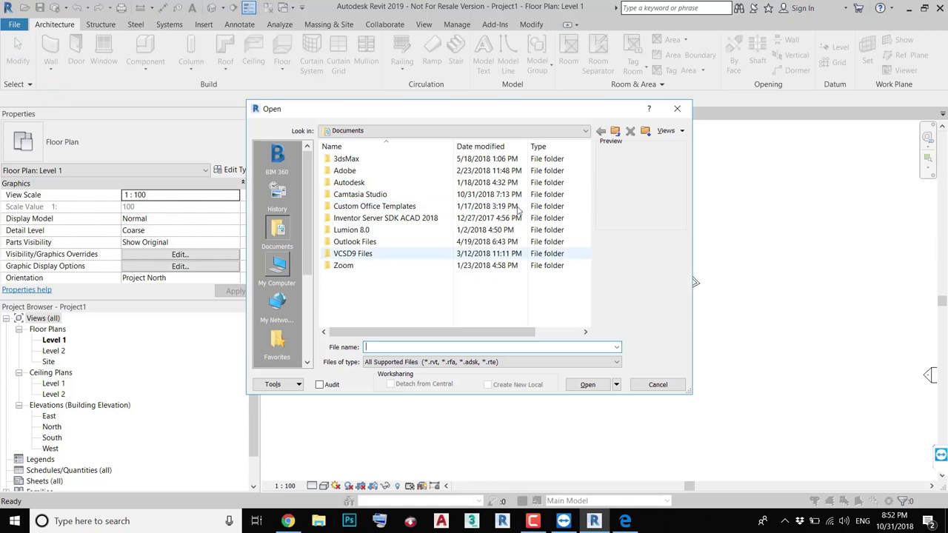
pyautogui.press('Escape')
pyautogui.click(15, 24)
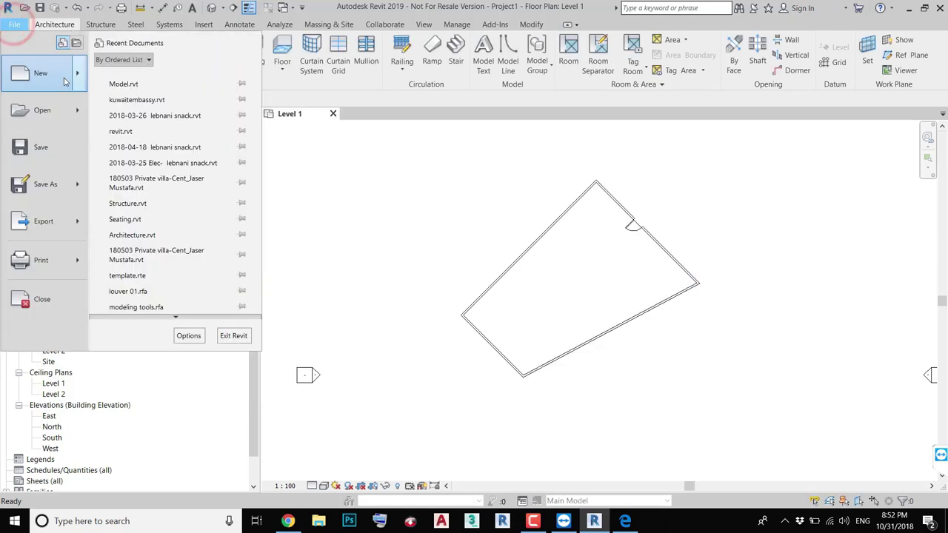
pyautogui.click(64, 77)
pyautogui.click(427, 234)
pyautogui.click(415, 273)
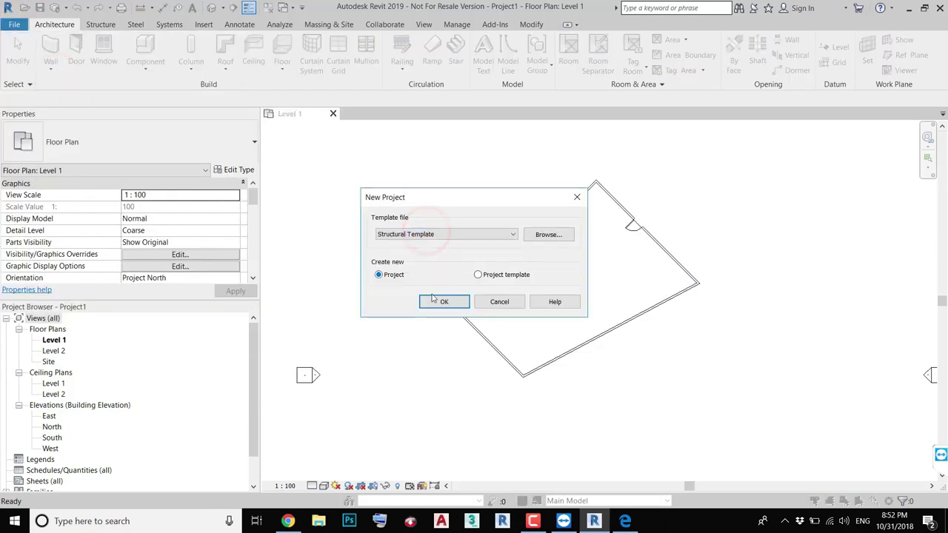
pyautogui.click(434, 301)
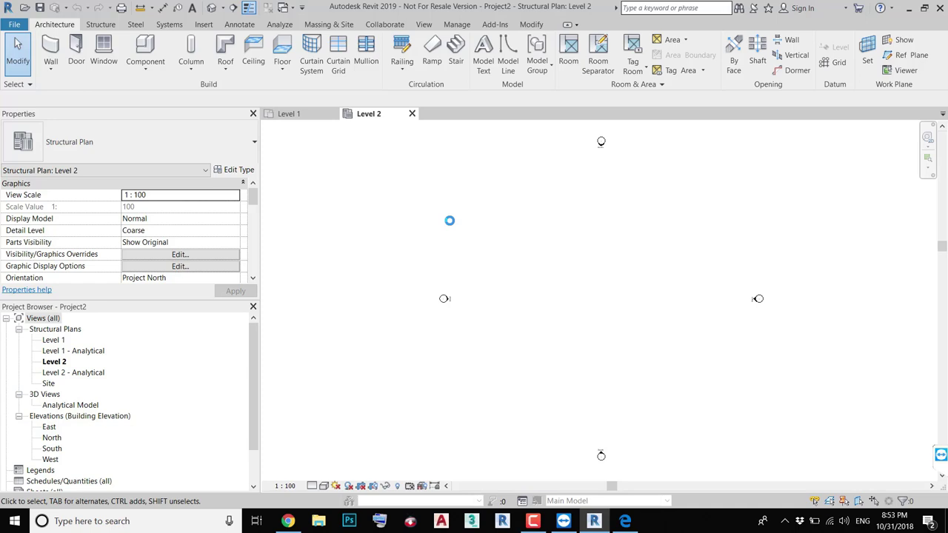
pyautogui.click(412, 114)
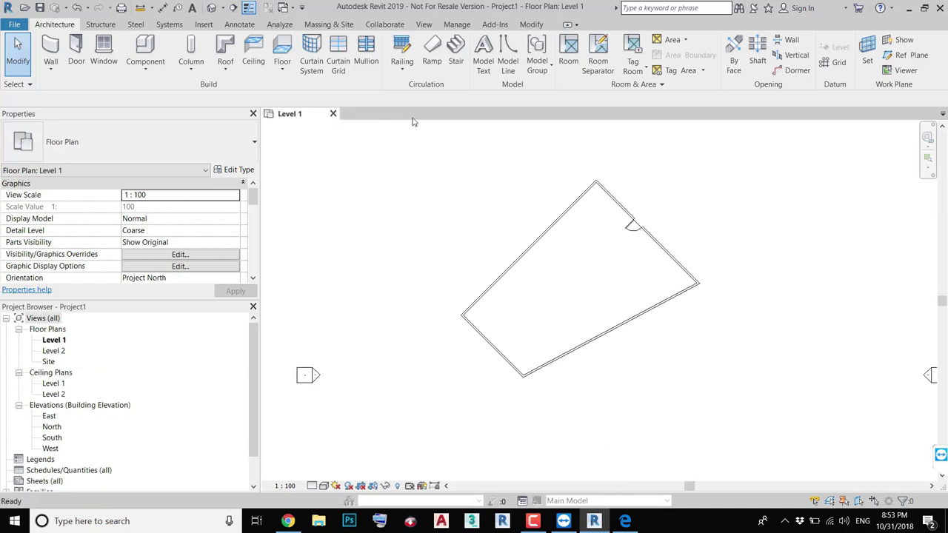